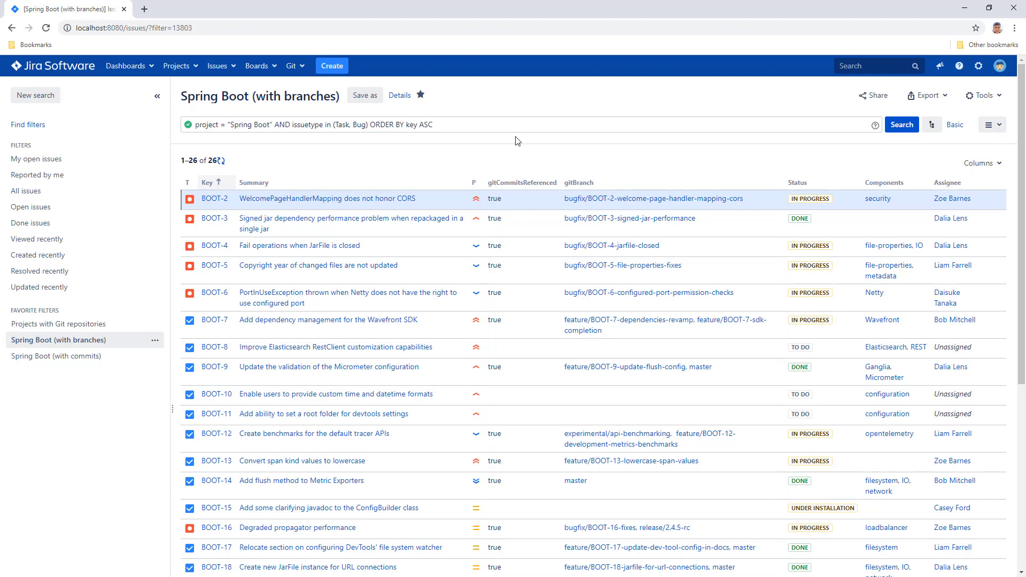
# - Export the Spring Boot (with branches) filter results as Issues + Git Branches (Excel)
pyautogui.click(945, 97)
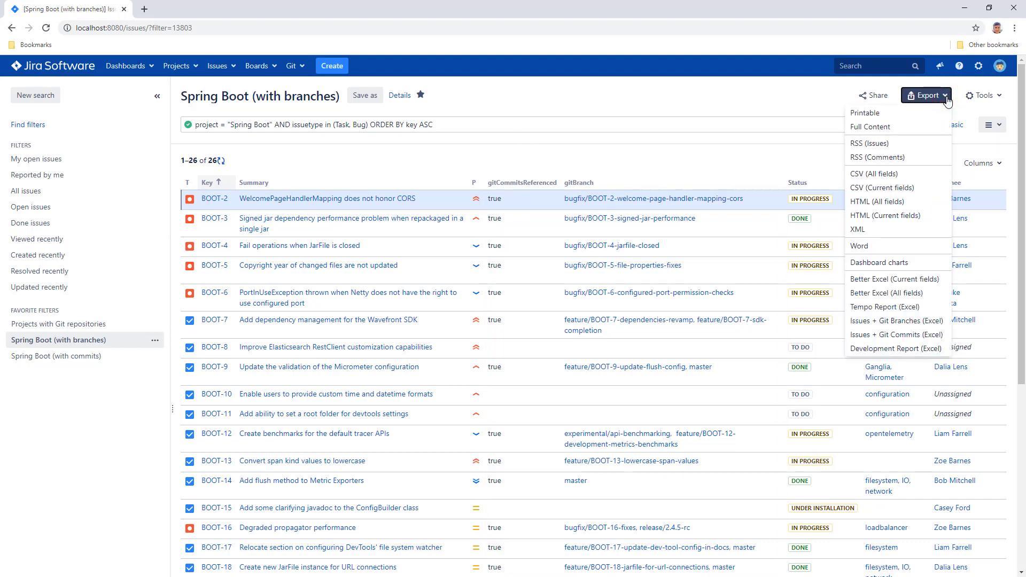
pyautogui.click(907, 321)
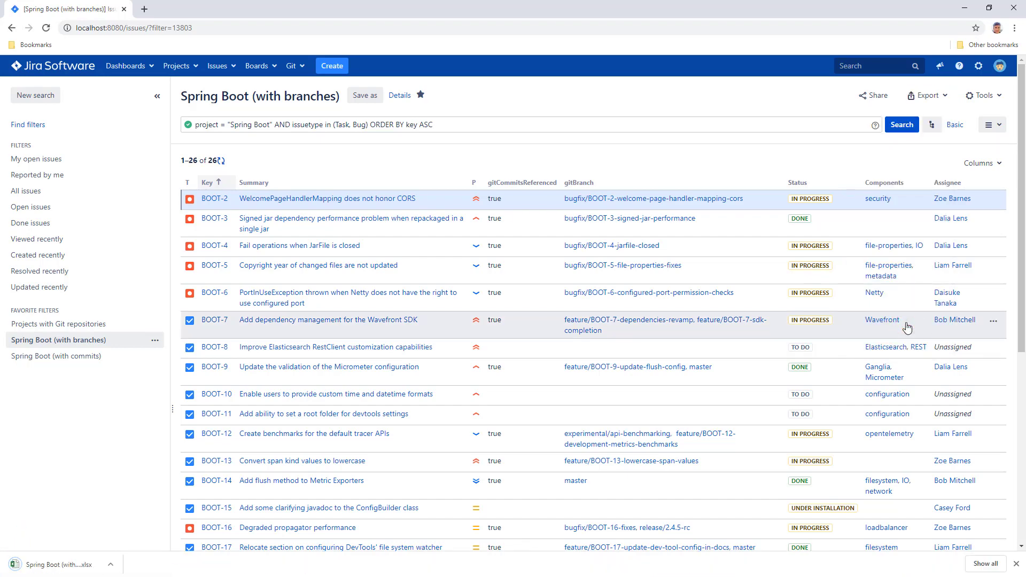
# - Open the downloaded branches .xlsx file in Excel
pyautogui.click(48, 569)
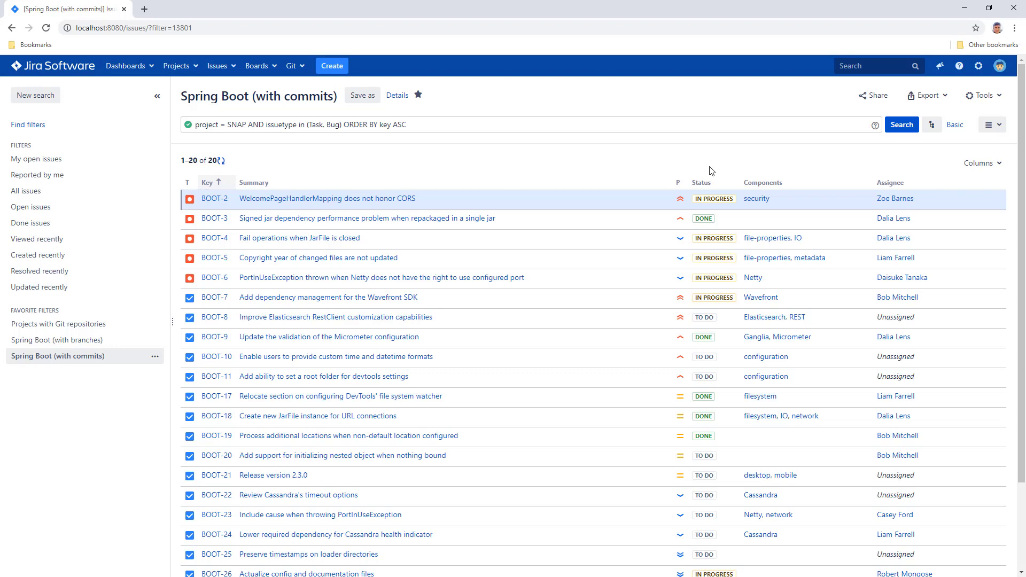
# - Export the Spring Boot (with commits) issues as Issues + Git Commits (Excel)
pyautogui.click(937, 99)
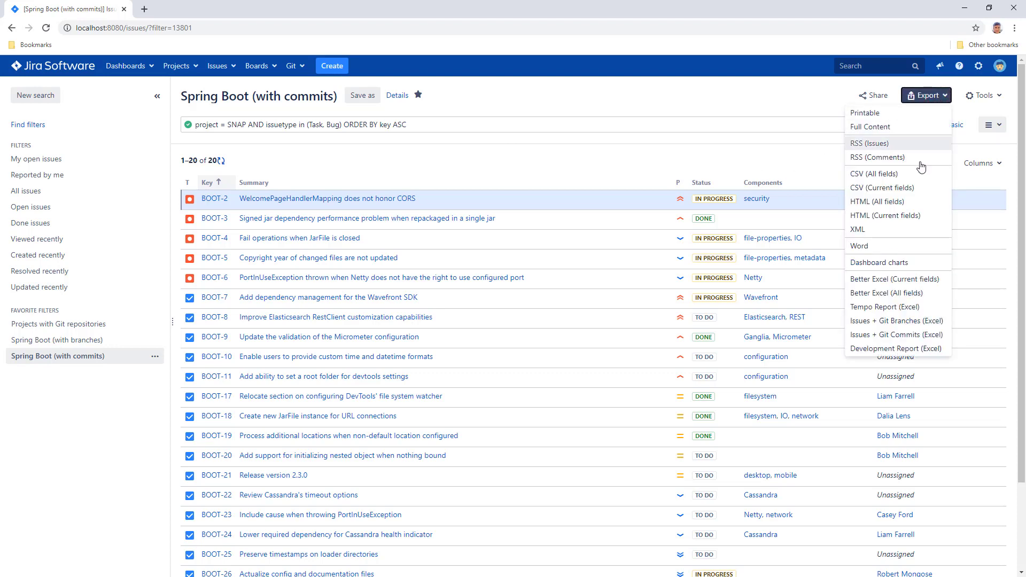
pyautogui.click(914, 335)
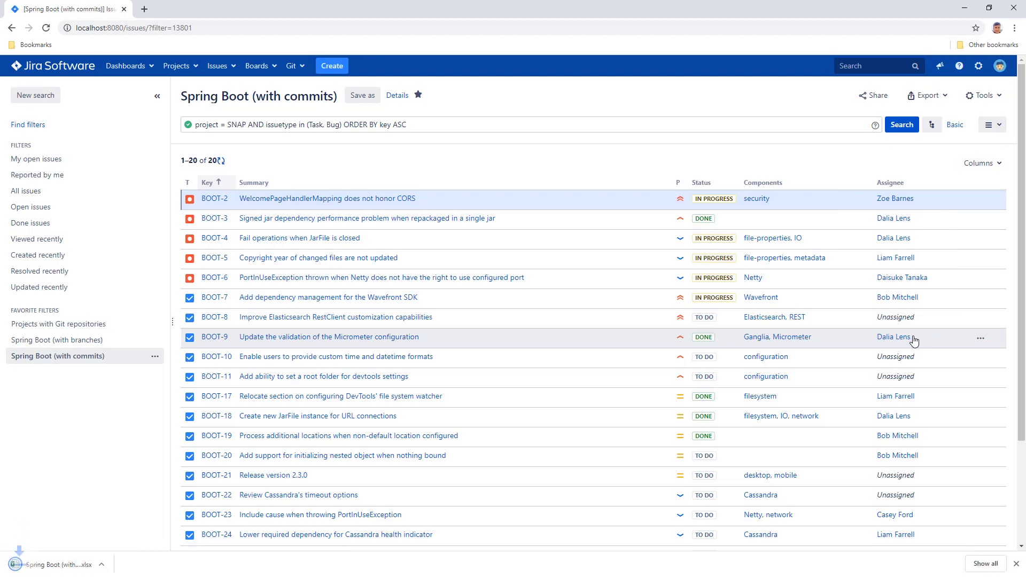
# - Open the commits workbook and scroll through its commit and changed-file columns
pyautogui.click(53, 566)
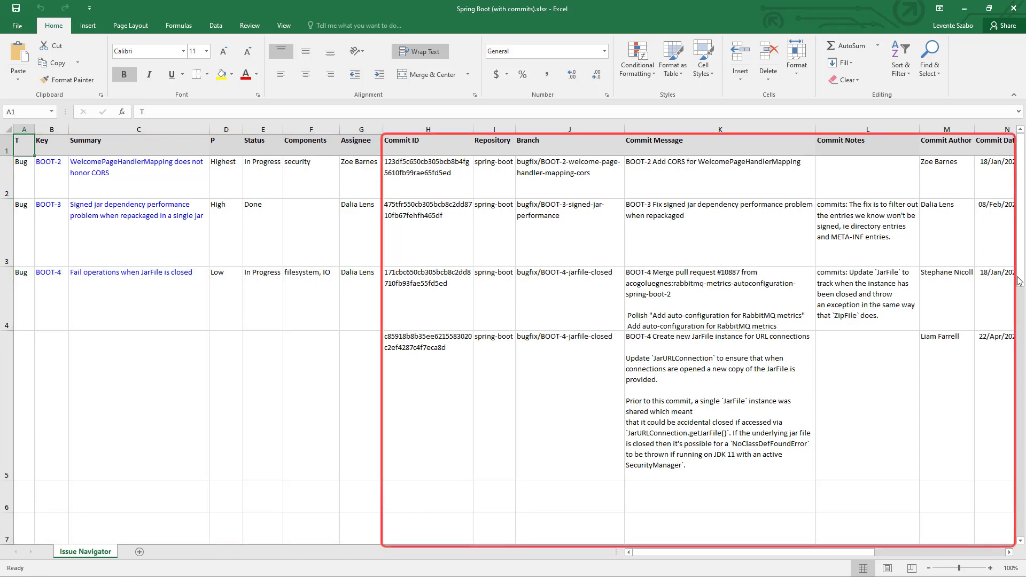
pyautogui.moveTo(1019, 278); pyautogui.dragTo(1019, 324)
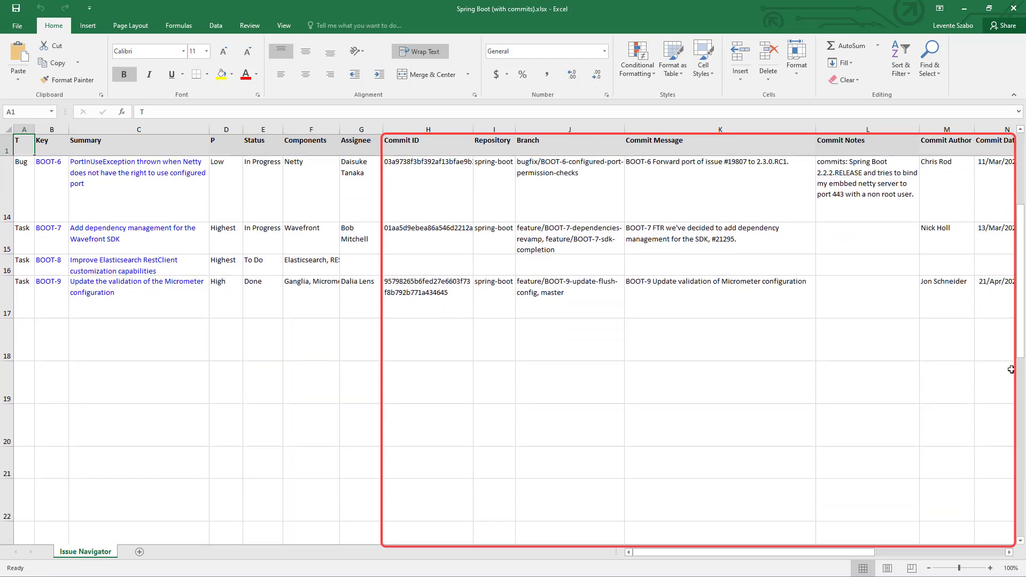
pyautogui.moveTo(782, 553); pyautogui.dragTo(899, 551)
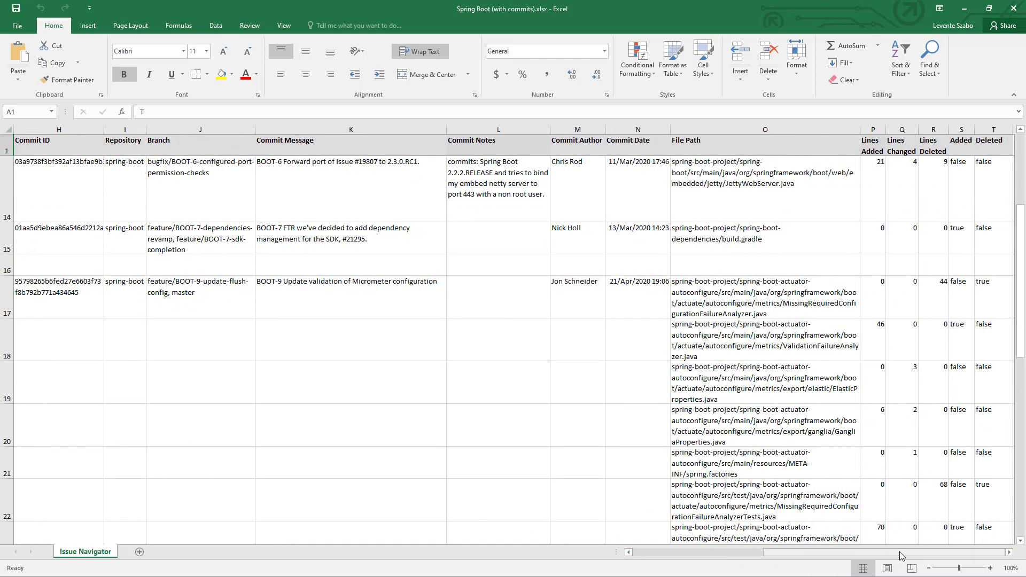
pyautogui.moveTo(1021, 355); pyautogui.dragTo(1022, 417)
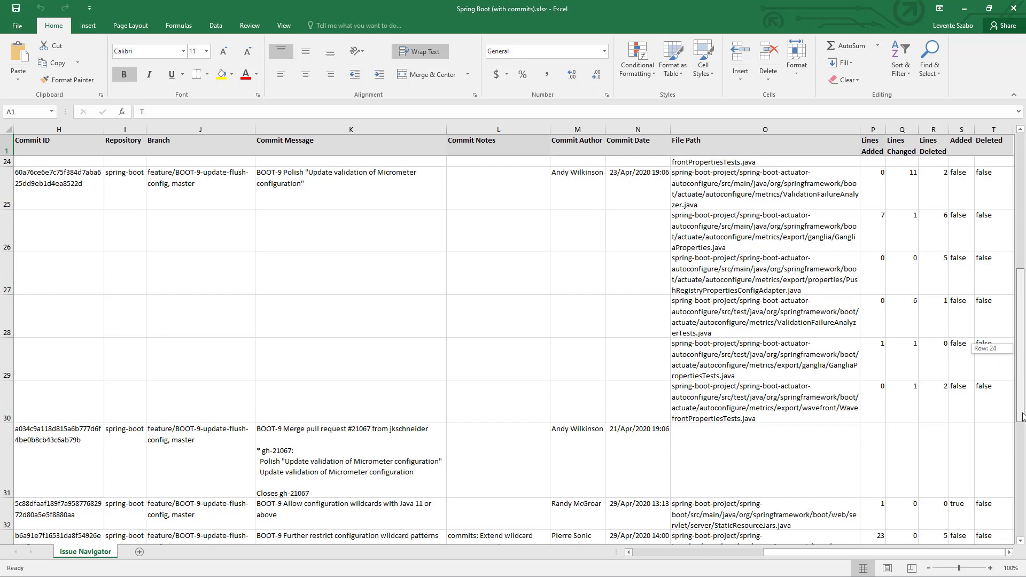
pyautogui.moveTo(1021, 417); pyautogui.dragTo(1021, 448)
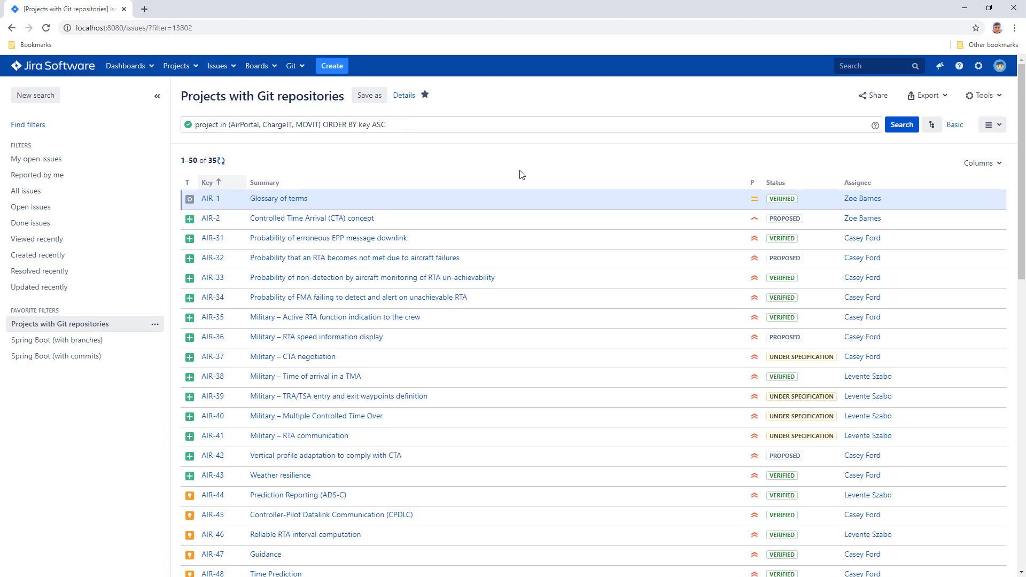
# - Export a Development Report (Excel) for Projects with Git repositories and open it in Excel
pyautogui.click(941, 96)
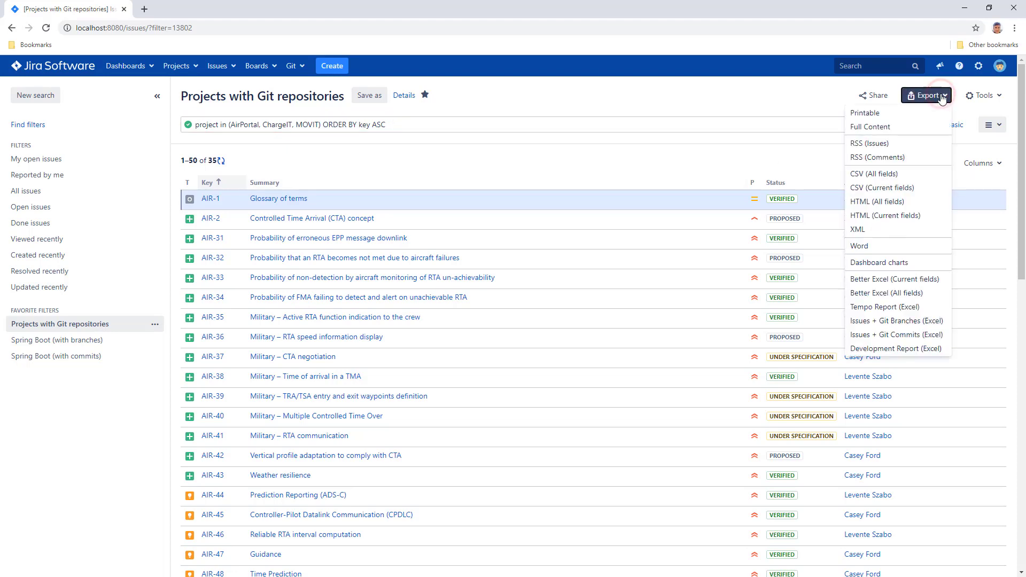
pyautogui.click(920, 353)
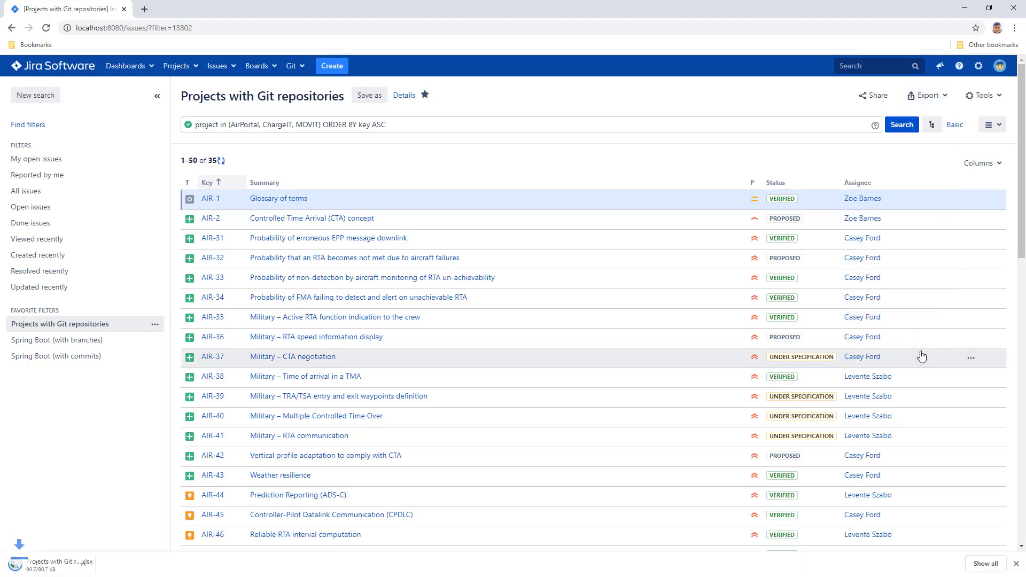
pyautogui.click(44, 565)
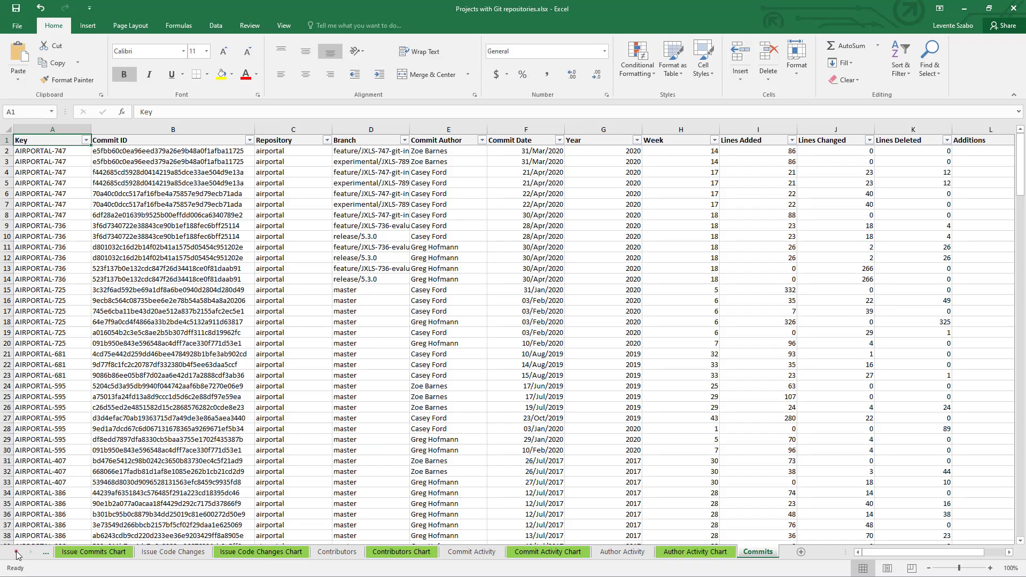
# - Review the Issue Commits pivot table and its Issue Commits Chart sheet
pyautogui.click(16, 551)
pyautogui.click(81, 554)
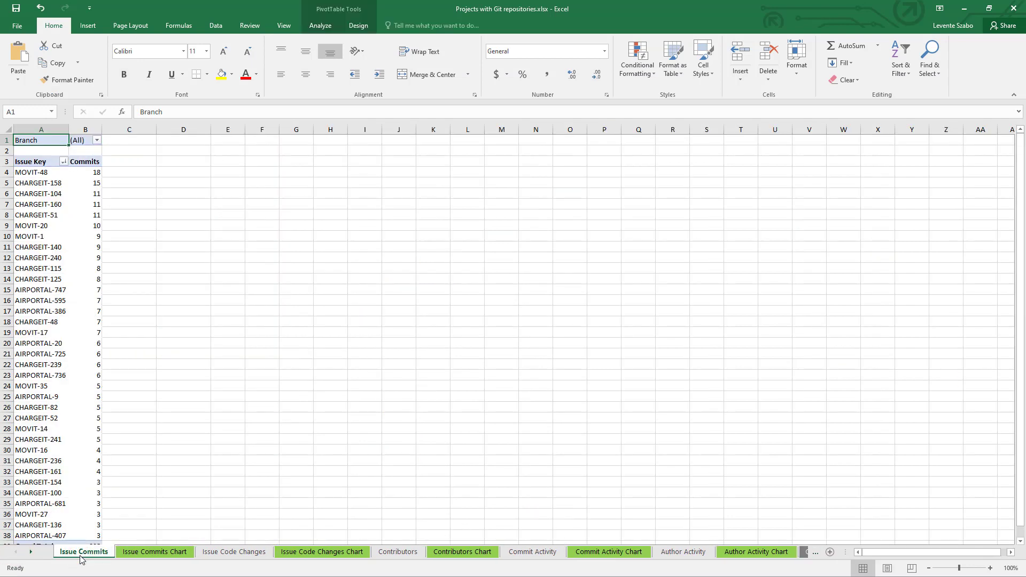
pyautogui.click(154, 554)
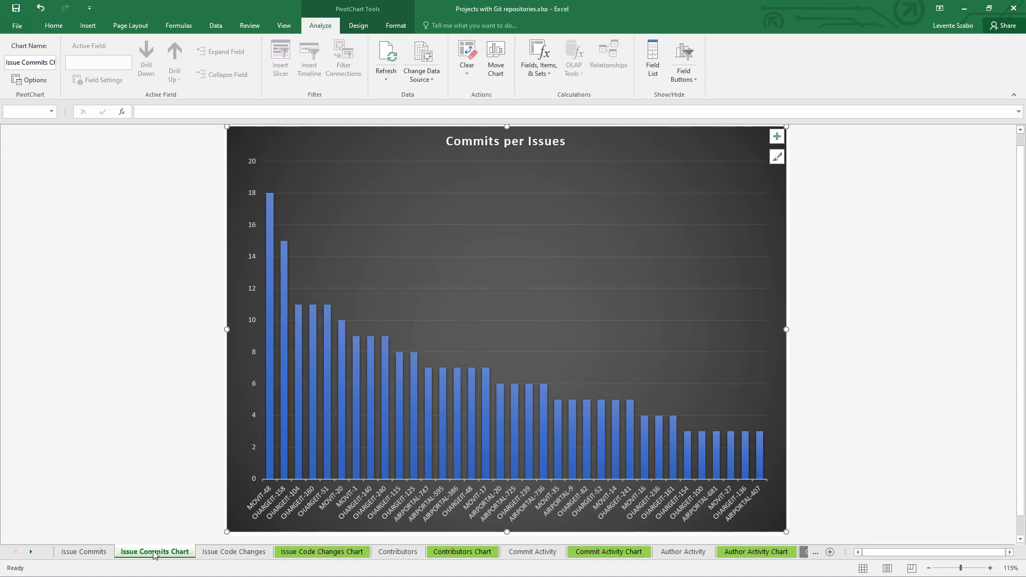
# - Filter the Issue Code Changes pivot to the master branch and view its chart
pyautogui.click(238, 558)
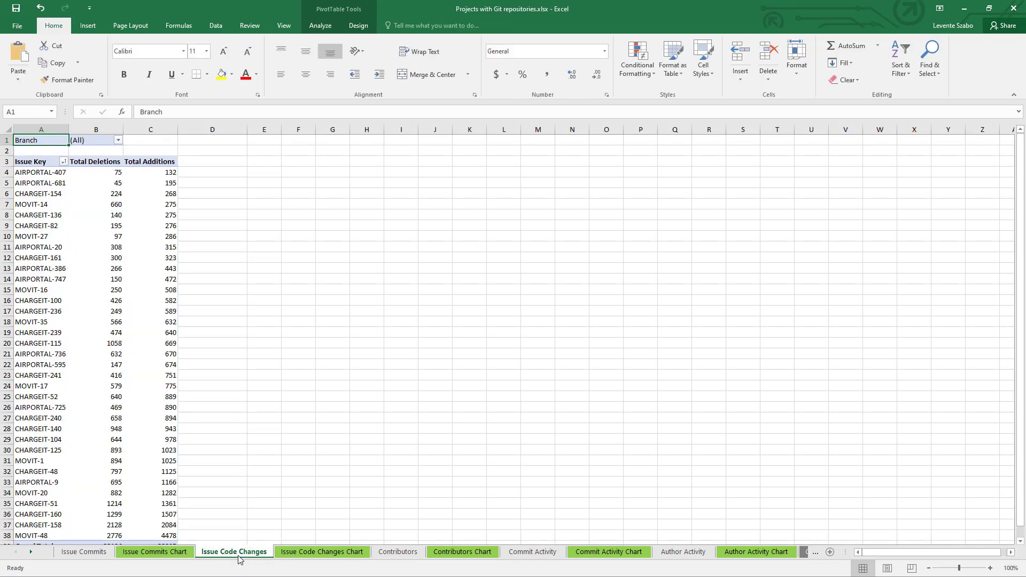
pyautogui.click(118, 141)
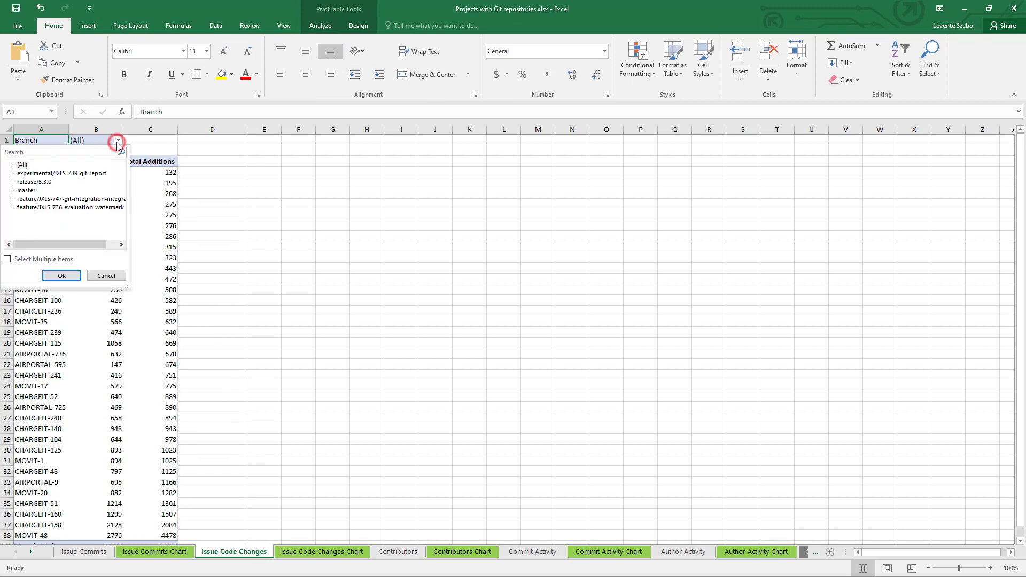
pyautogui.click(27, 191)
pyautogui.click(62, 276)
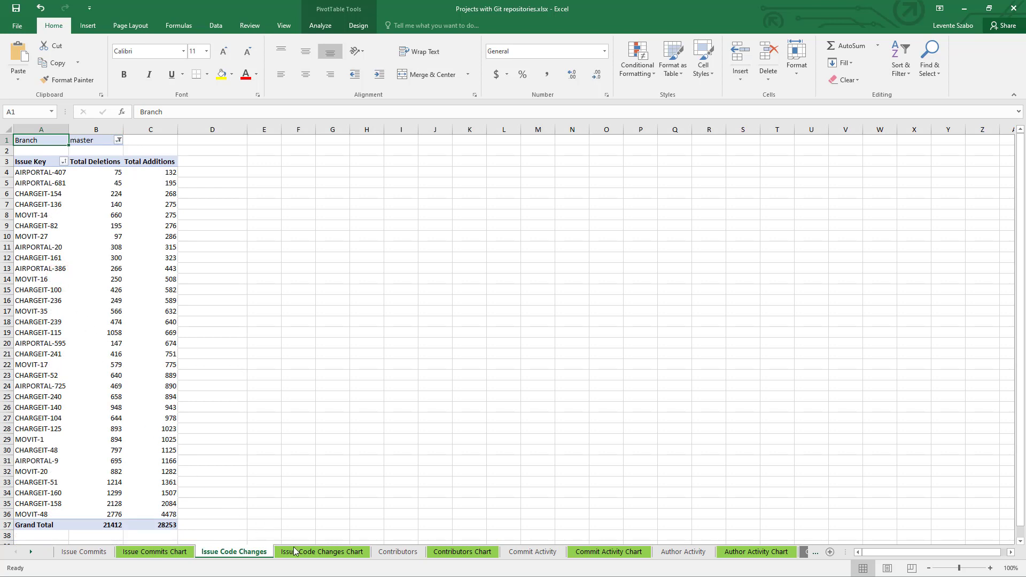
pyautogui.click(309, 556)
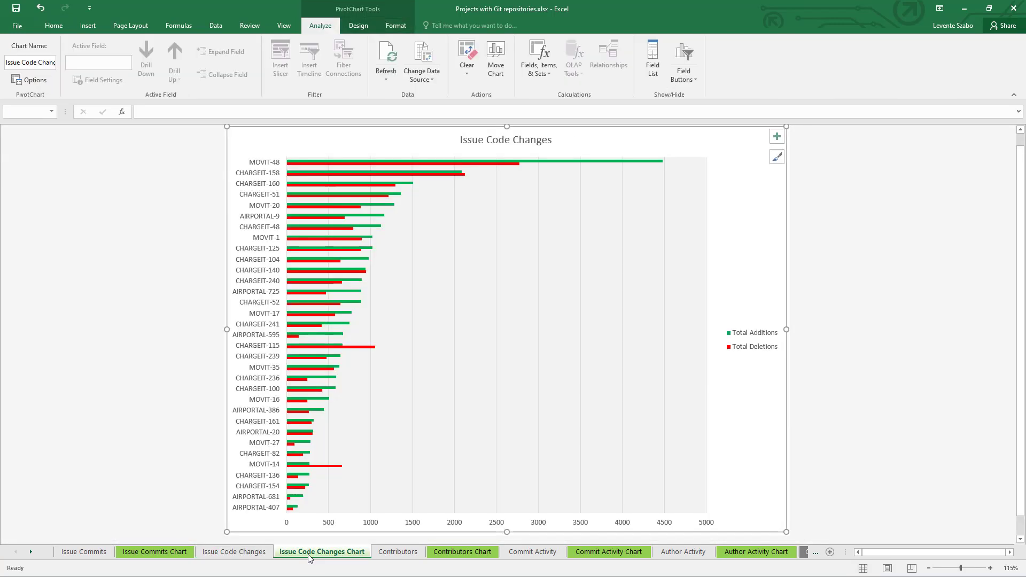
# - Review the Contributors and Commit Activity pivots and charts, ending on Author Activity
pyautogui.click(396, 555)
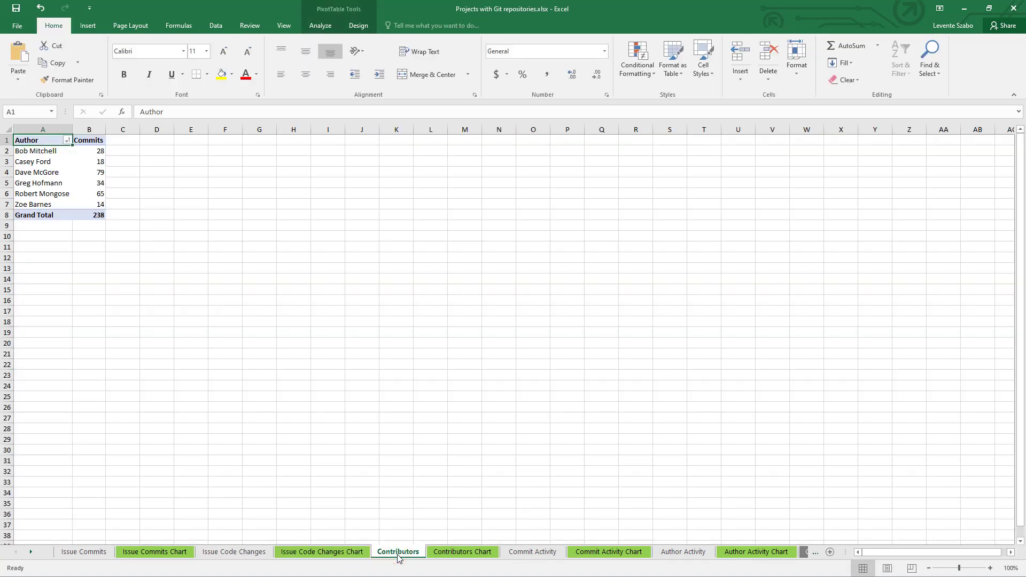
pyautogui.click(459, 555)
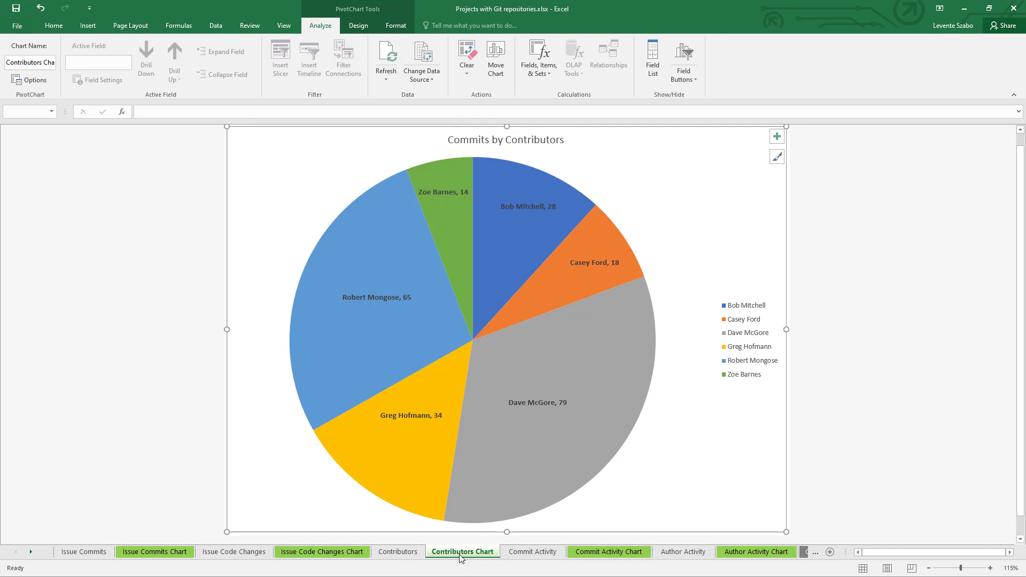
pyautogui.click(531, 555)
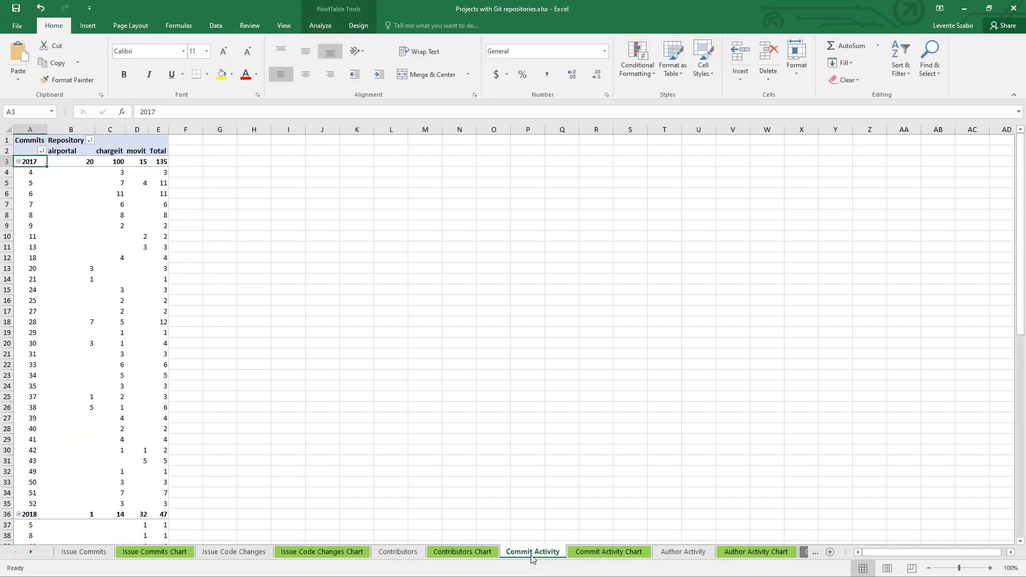
pyautogui.click(603, 558)
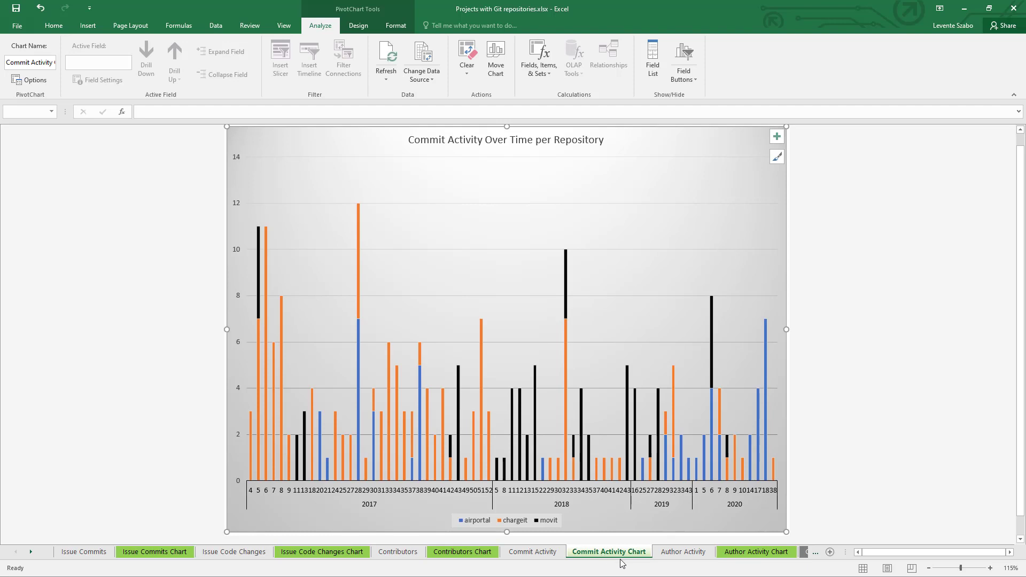
pyautogui.click(684, 556)
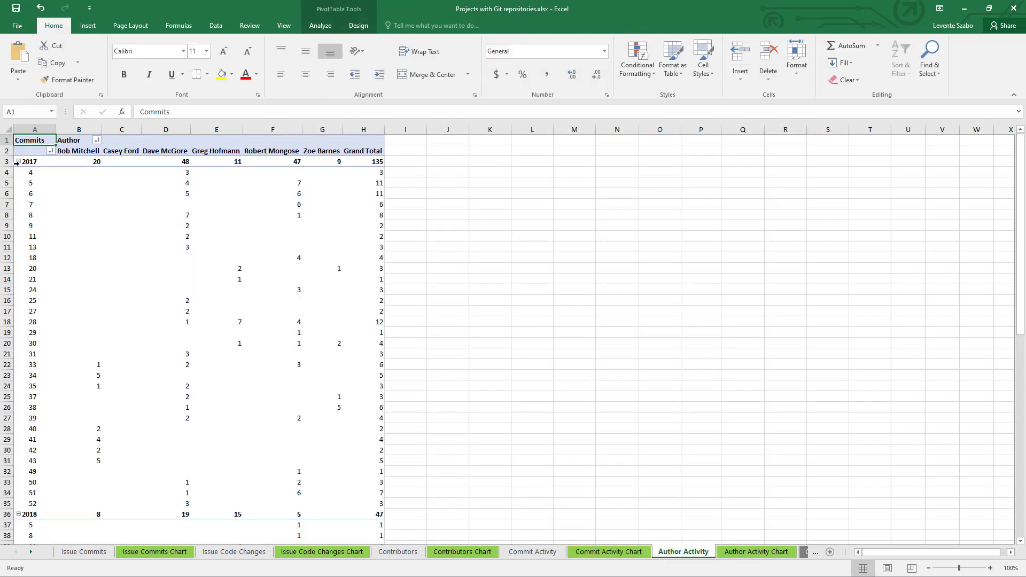
# - Collapse years 2017, 2018, 2019 and 2020 to totals and view the Author Activity Chart
pyautogui.click(18, 162)
pyautogui.click(17, 173)
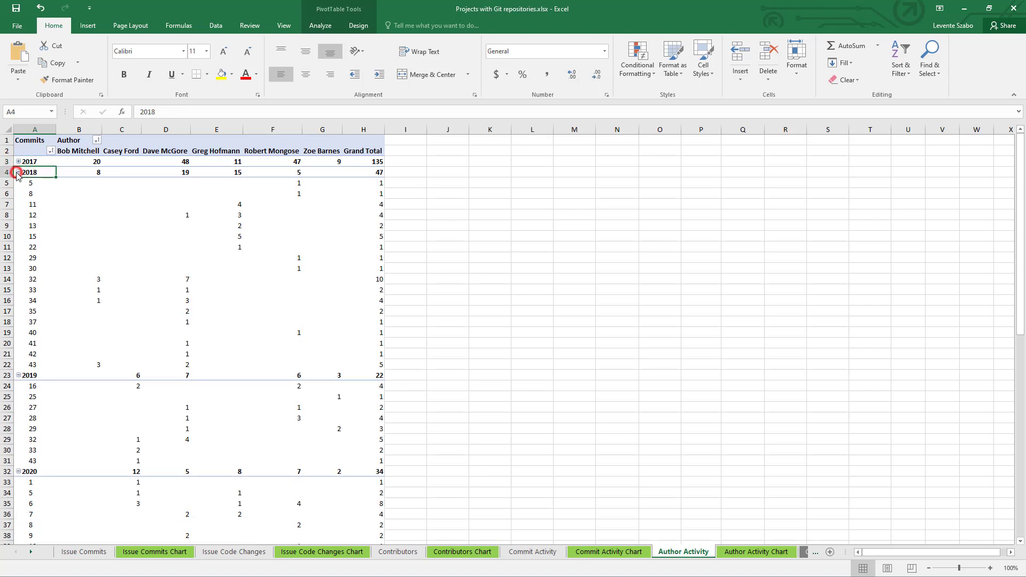
pyautogui.click(18, 183)
pyautogui.click(19, 193)
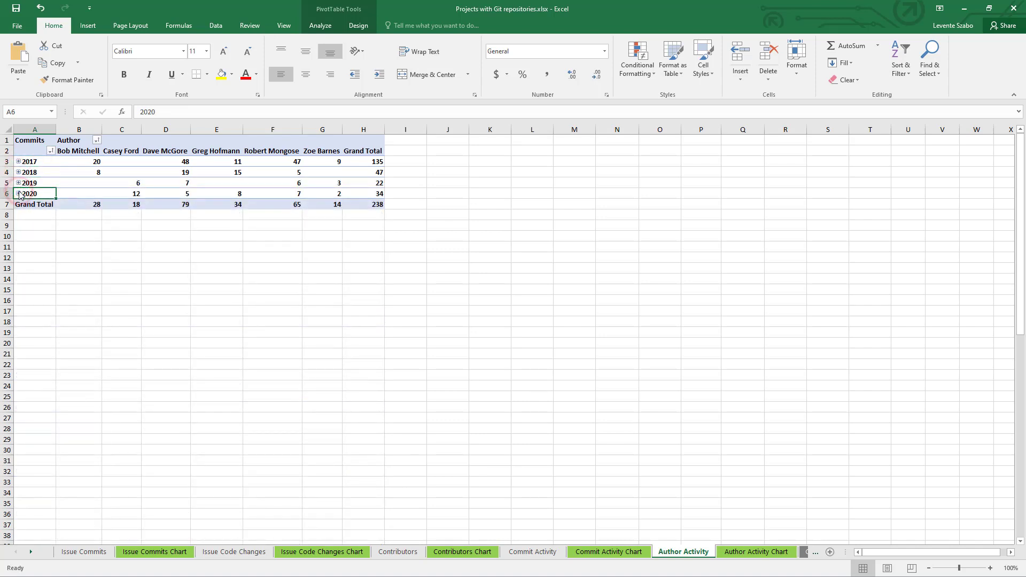
pyautogui.click(743, 555)
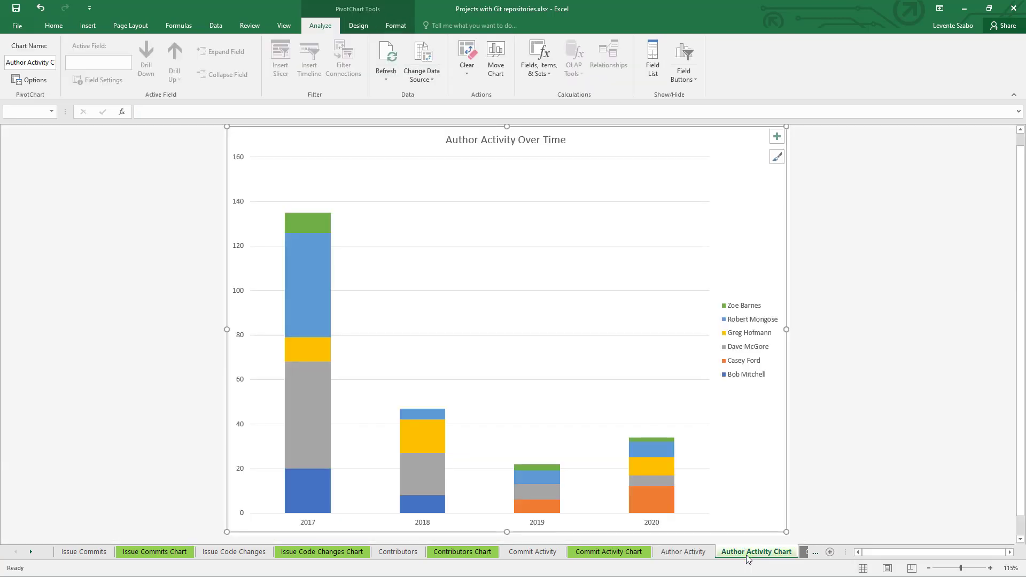
pyautogui.click(803, 550)
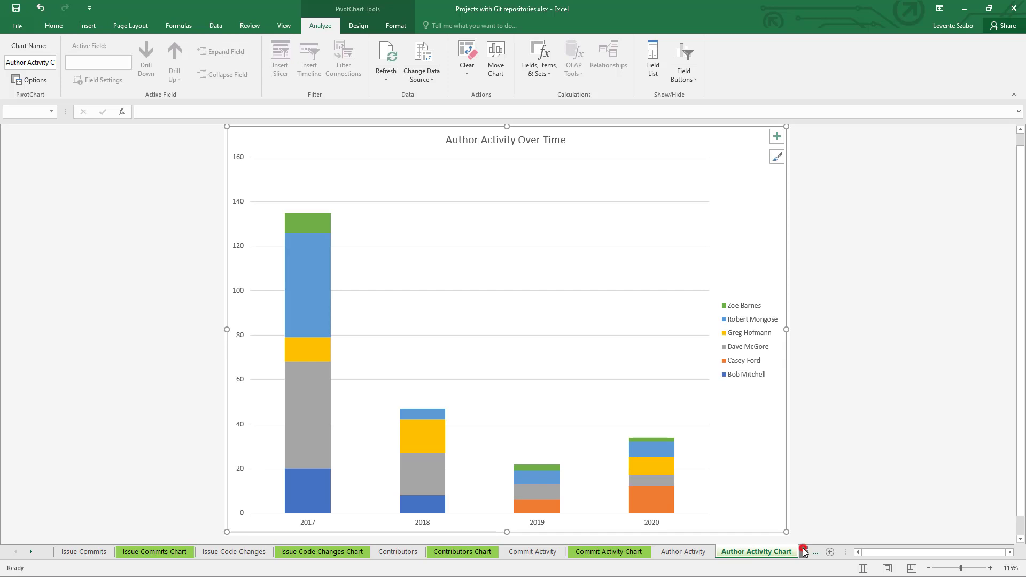